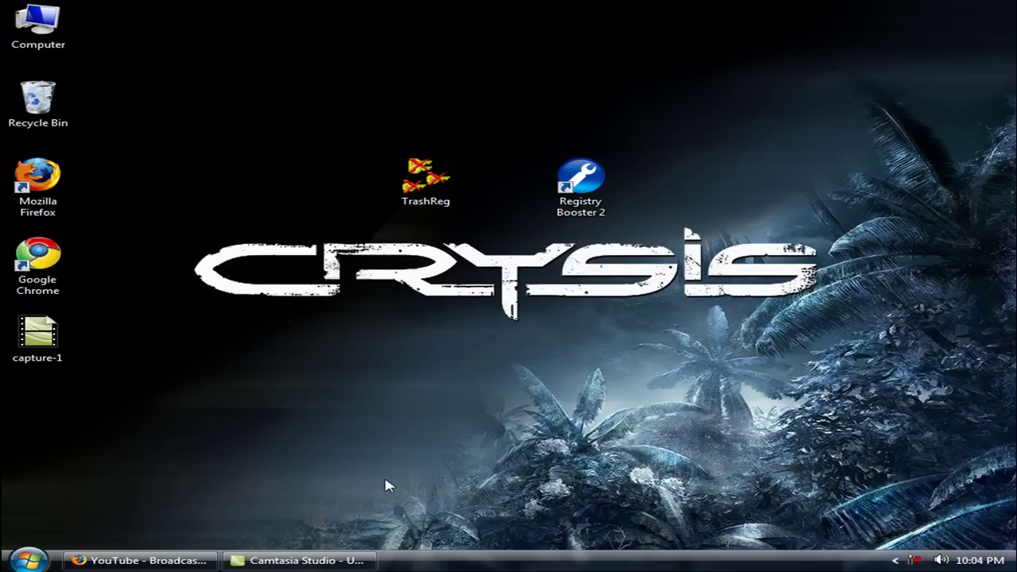
Switch to Firefox to read the YouTube inbox message about regedit and broken registry keys, and return to the desktop
{"action": "left_click", "coordinate": [143, 561]}
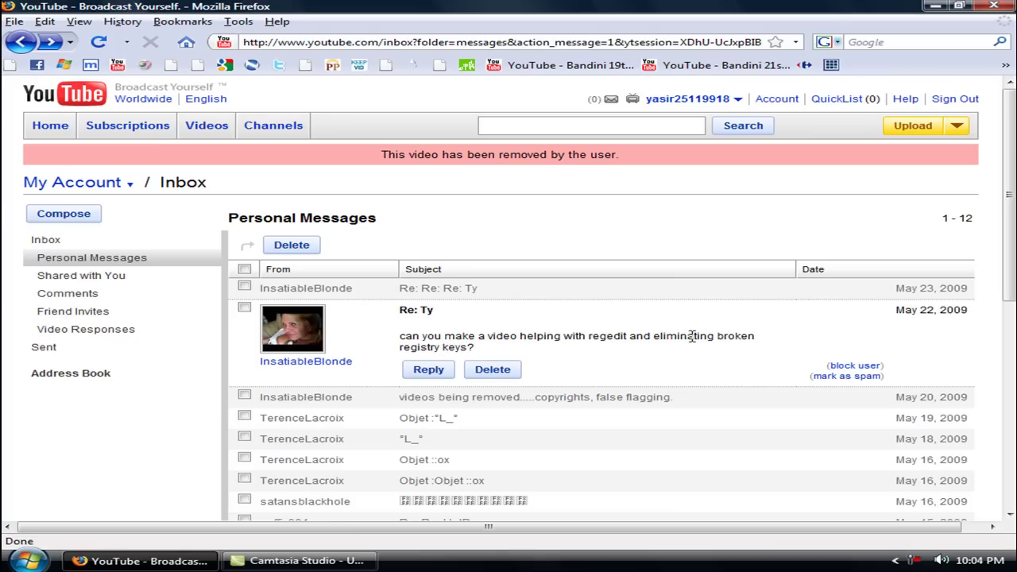
{"action": "left_click", "coordinate": [151, 561]}
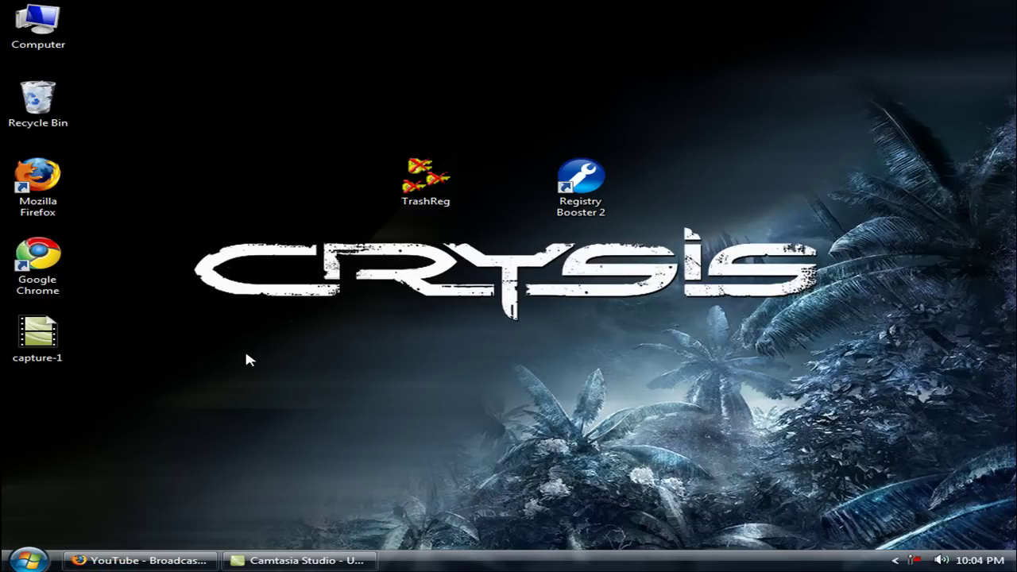
{"action": "left_click_drag", "start_coordinate": [261, 95], "coordinate": [508, 350]}
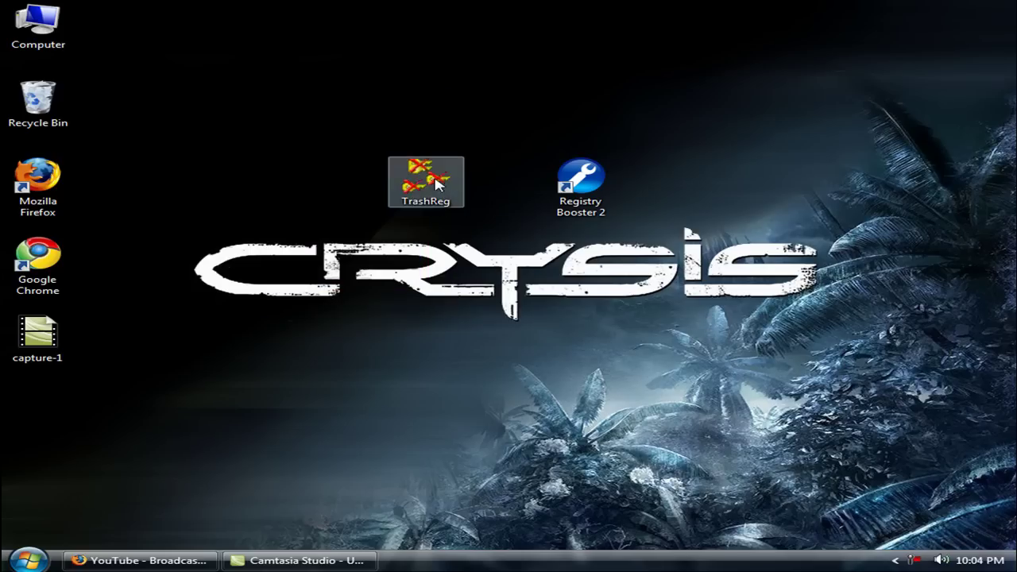
Move the TrashReg shortcut farther from Registry Booster 2 on the desktop and launch TrashReg
{"action": "left_click_drag", "start_coordinate": [434, 183], "coordinate": [401, 195]}
{"action": "left_click", "coordinate": [479, 256]}
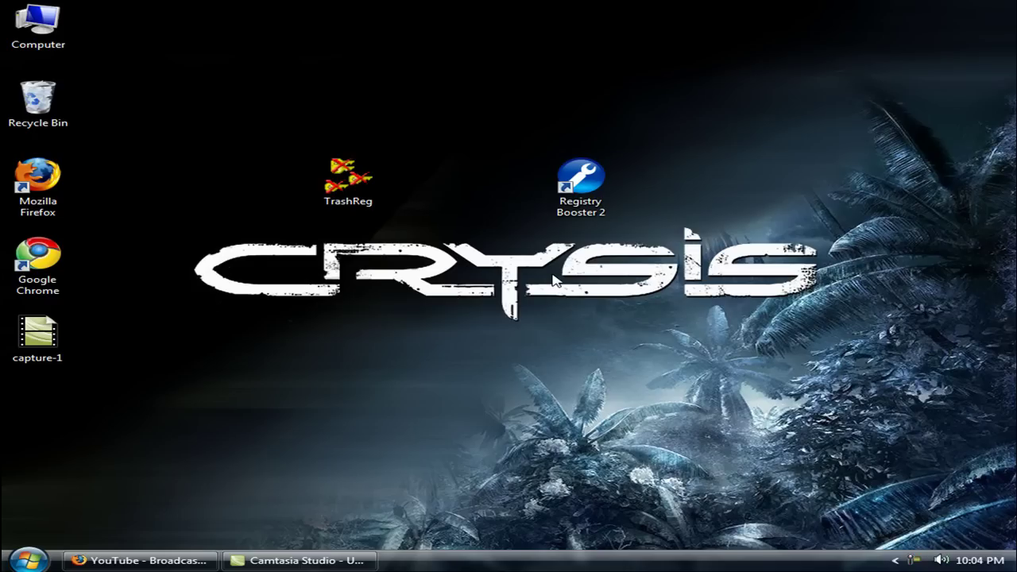
{"action": "double_click", "coordinate": [348, 182]}
{"action": "left_click_drag", "start_coordinate": [435, 96], "coordinate": [427, 124]}
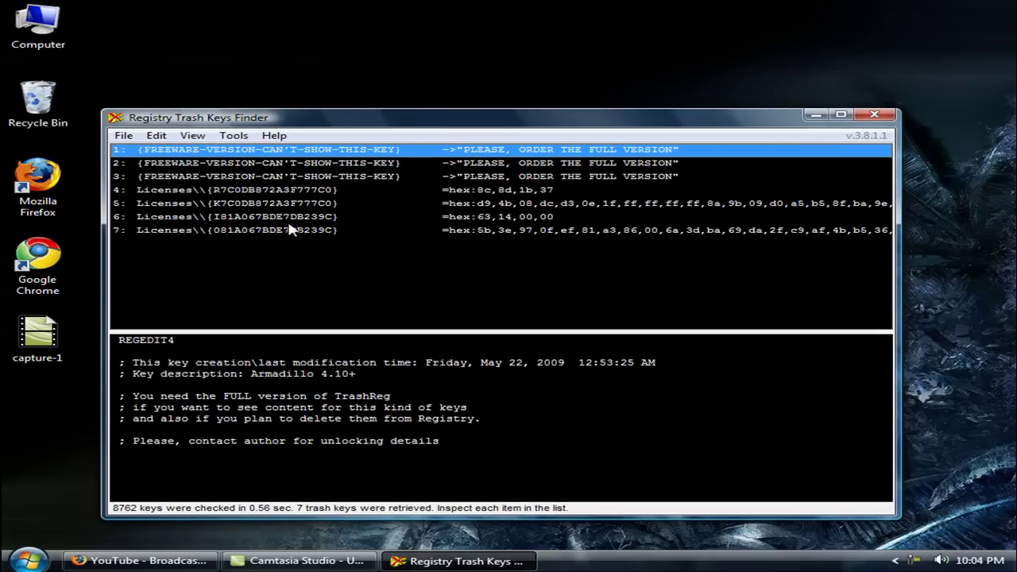
Inspect the details of the Licenses entries, numbers 4 to 7, in the list of trash keys
{"action": "left_click", "coordinate": [226, 221]}
{"action": "left_click", "coordinate": [199, 231]}
{"action": "left_click", "coordinate": [259, 203]}
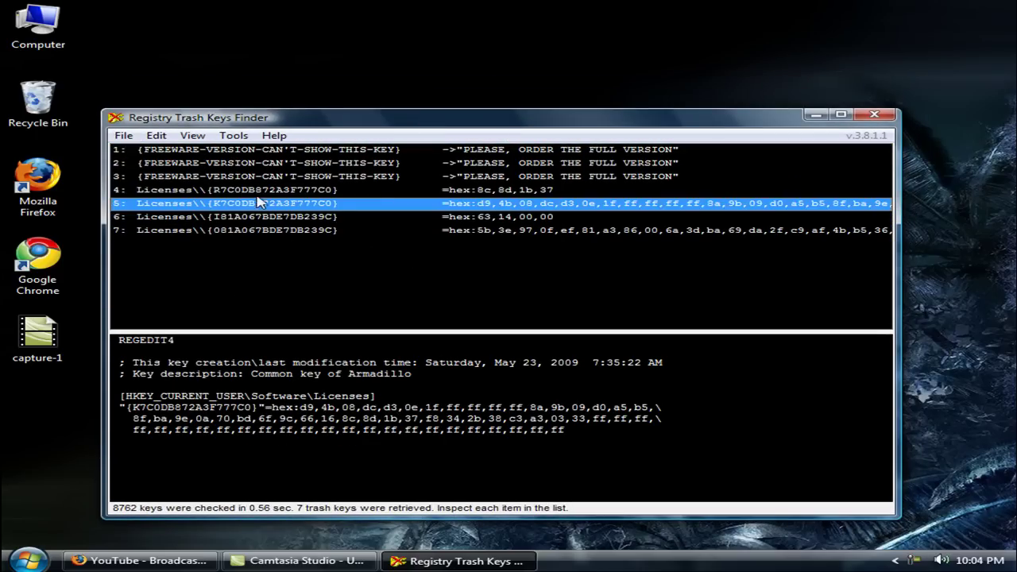
{"action": "left_click", "coordinate": [270, 190]}
{"action": "left_click_drag", "start_coordinate": [283, 118], "coordinate": [290, 122]}
{"action": "left_click", "coordinate": [256, 209]}
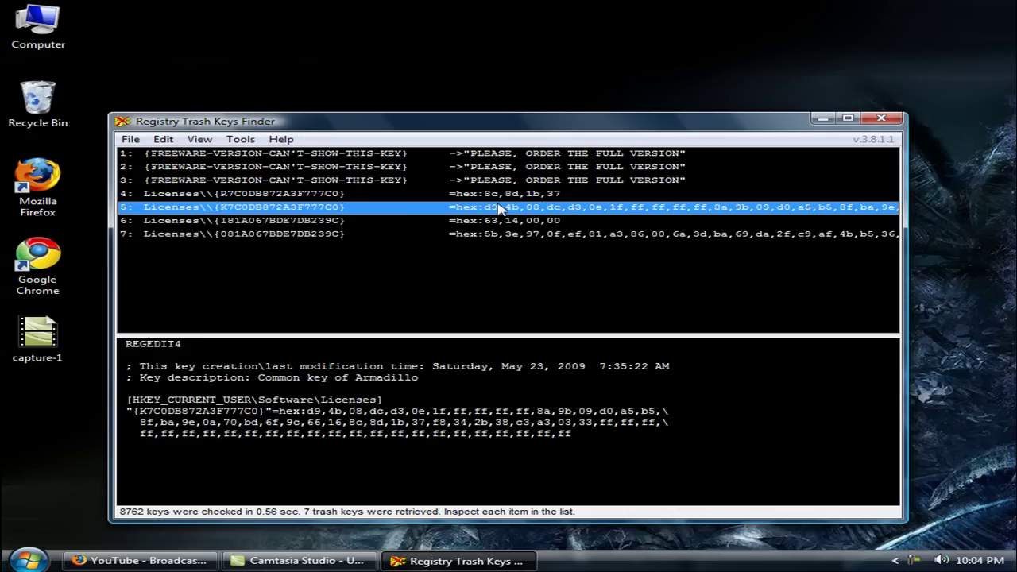
{"action": "left_click", "coordinate": [239, 225]}
{"action": "left_click", "coordinate": [501, 235]}
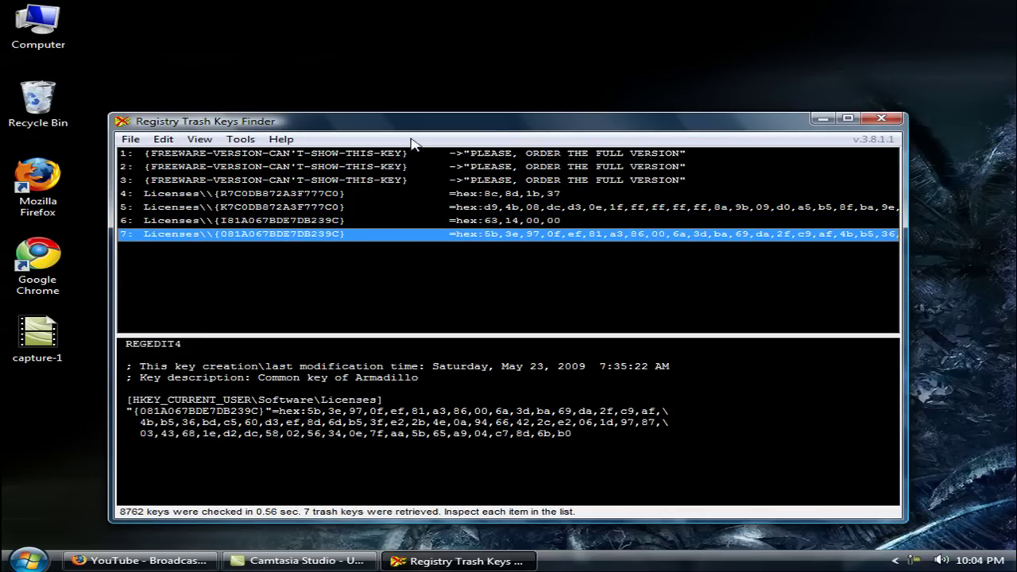
{"action": "left_click_drag", "start_coordinate": [490, 123], "coordinate": [499, 108]}
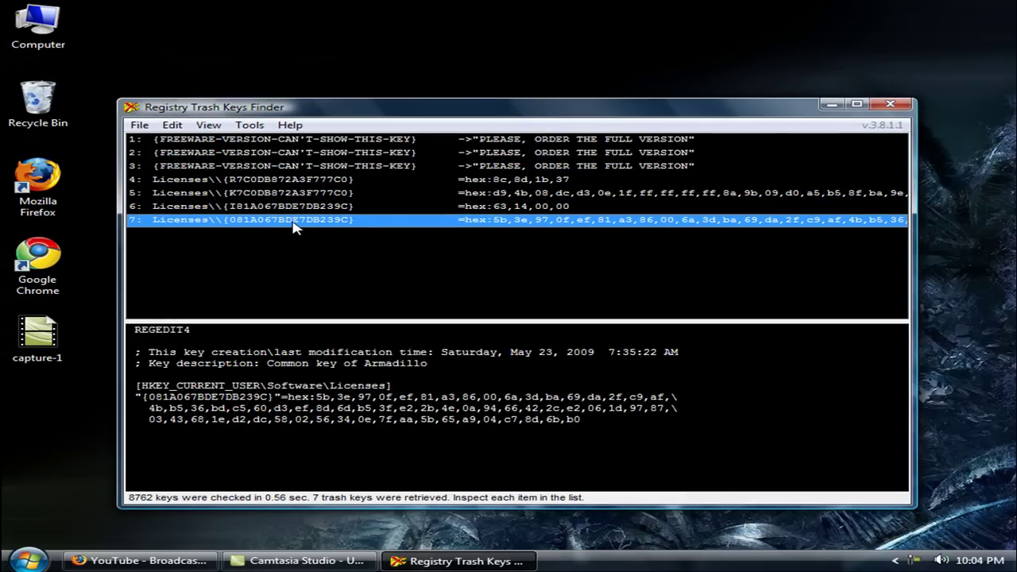
Open the seventh trash key in Registry Editor, examine its location under HKEY_CURRENT_USER\Software\Licenses, and close the editor
{"action": "double_click", "coordinate": [294, 226]}
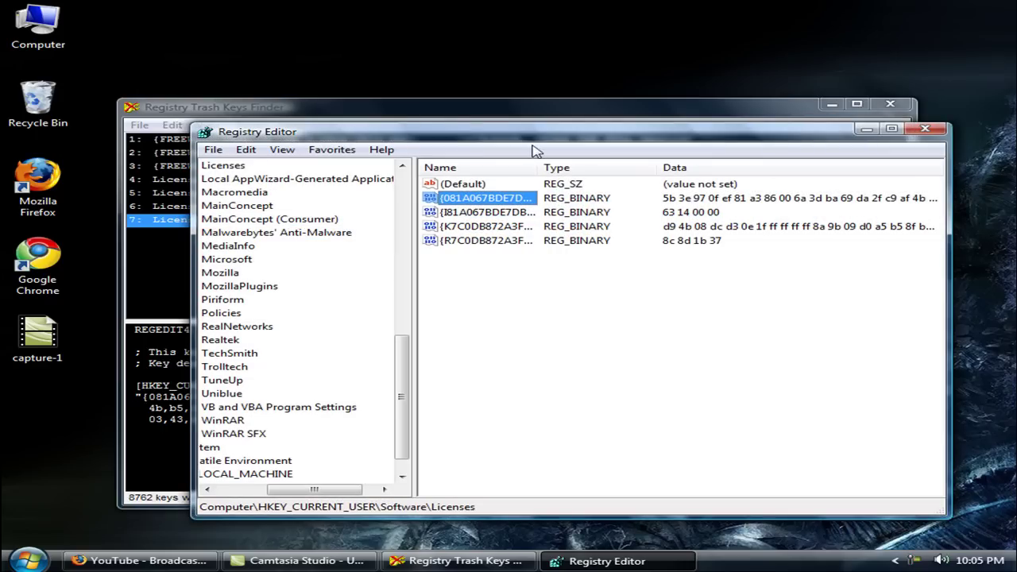
{"action": "left_click_drag", "start_coordinate": [527, 141], "coordinate": [506, 177]}
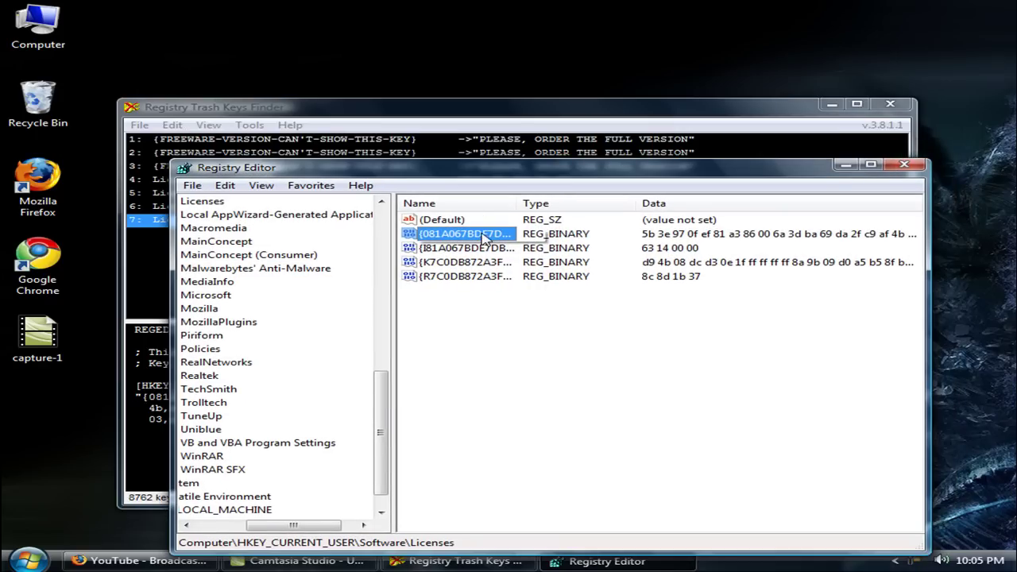
{"action": "left_click_drag", "start_coordinate": [291, 525], "coordinate": [242, 528]}
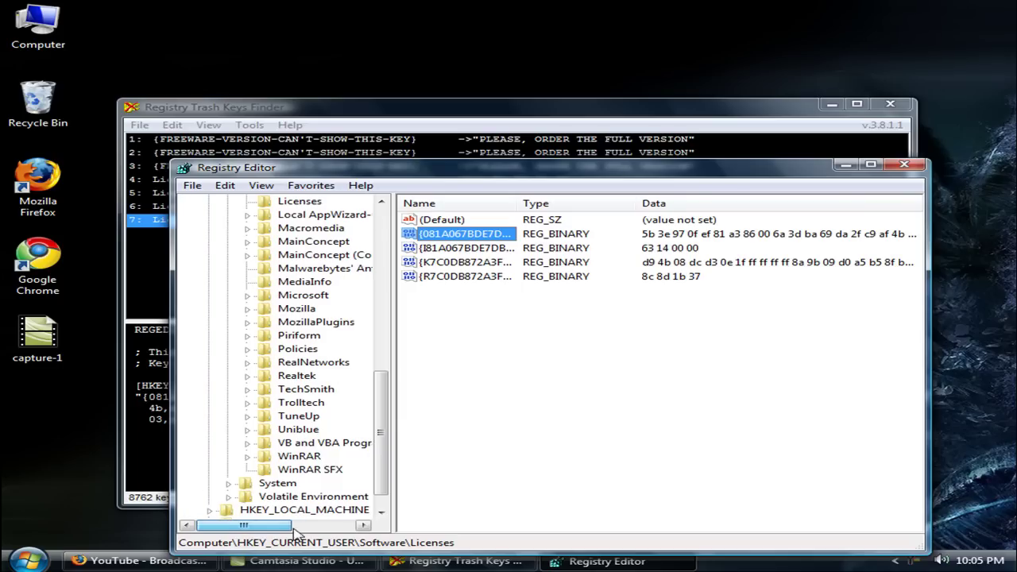
{"action": "left_click", "coordinate": [904, 164]}
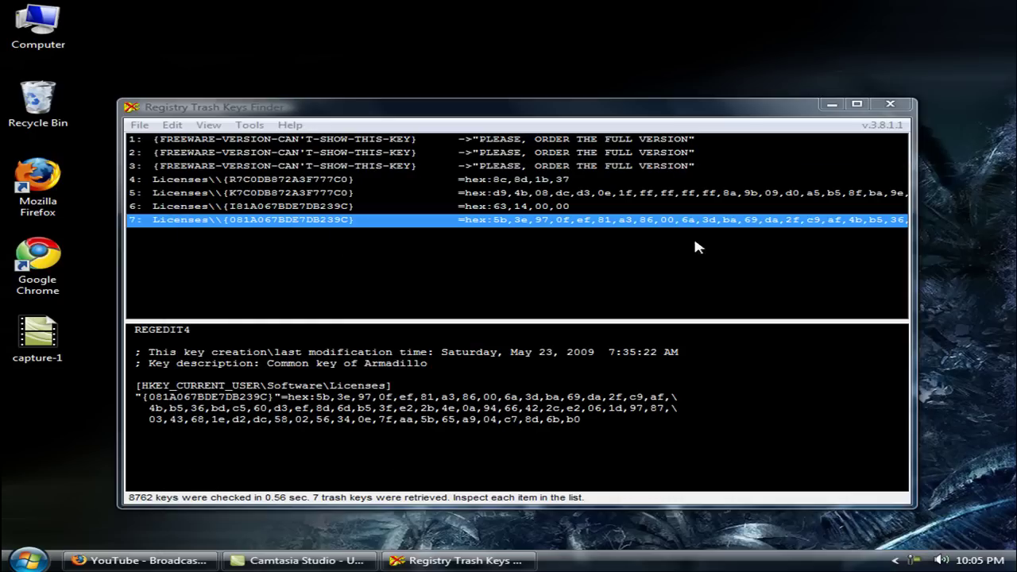
Review the first trash key and the four Licenses entries again, and close Registry Trash Keys Finder
{"action": "left_click", "coordinate": [190, 141]}
{"action": "left_click", "coordinate": [224, 181]}
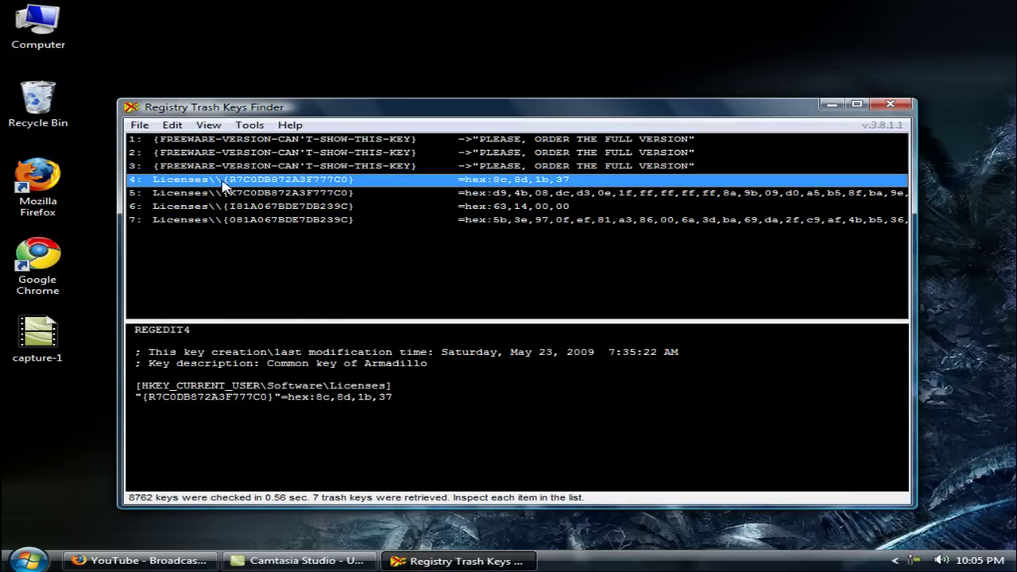
{"action": "left_click", "coordinate": [243, 208]}
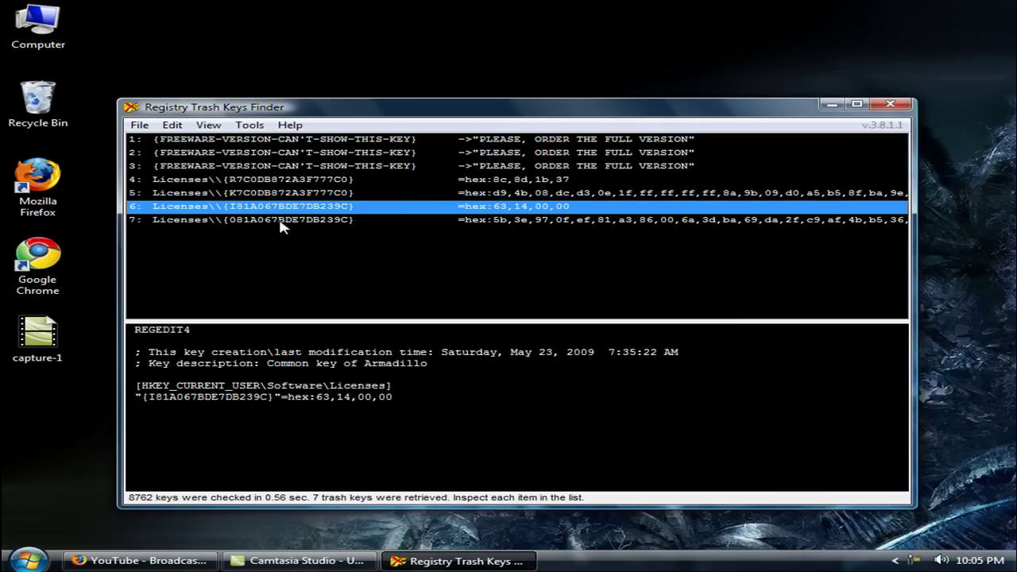
{"action": "left_click", "coordinate": [283, 220]}
{"action": "left_click", "coordinate": [272, 193]}
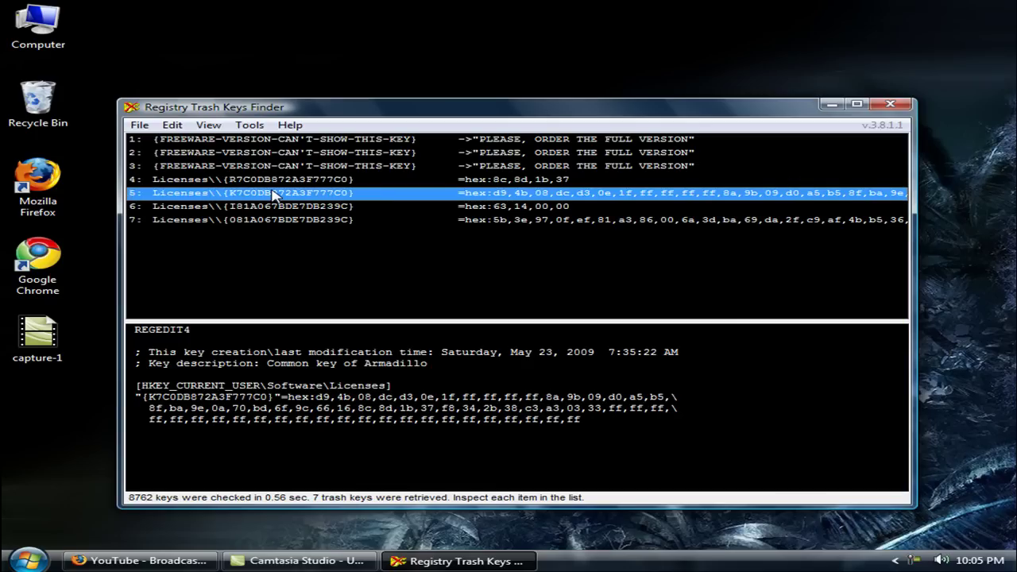
{"action": "left_click", "coordinate": [889, 104]}
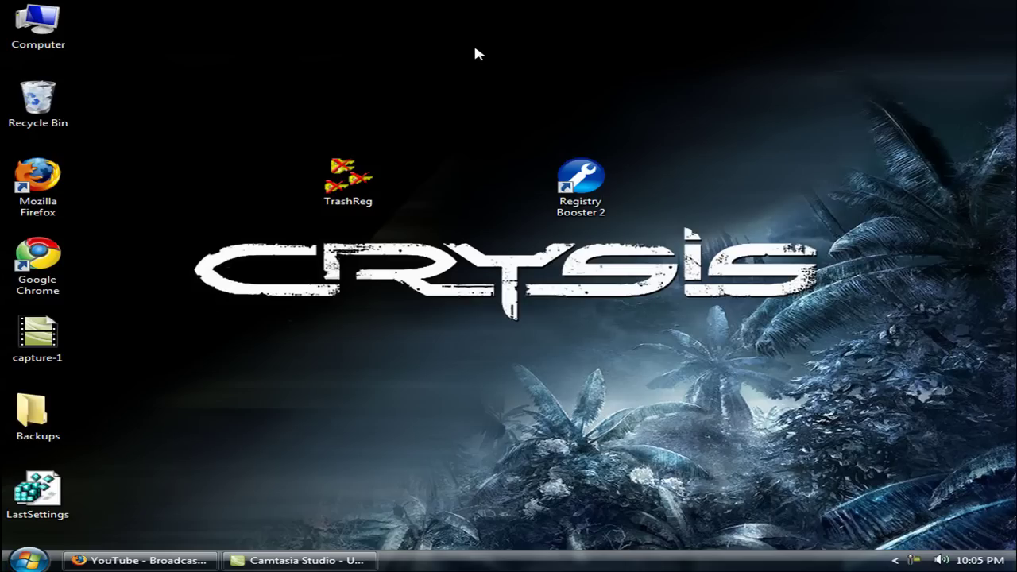
Move the Registry Booster 2 shortcut higher up on the desktop and relaunch TrashReg
{"action": "left_click_drag", "start_coordinate": [566, 178], "coordinate": [496, 111]}
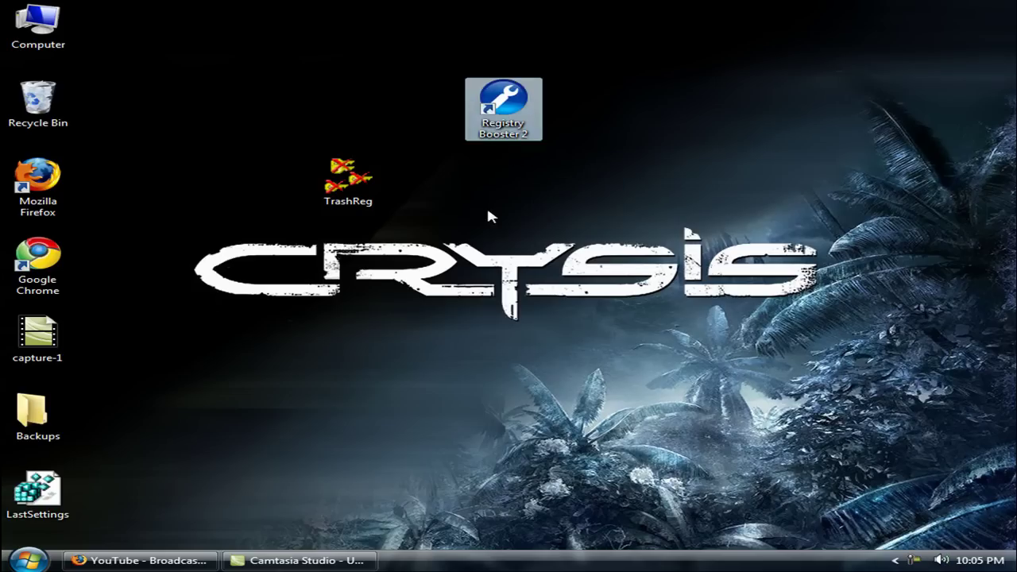
{"action": "left_click_drag", "start_coordinate": [328, 200], "coordinate": [354, 190]}
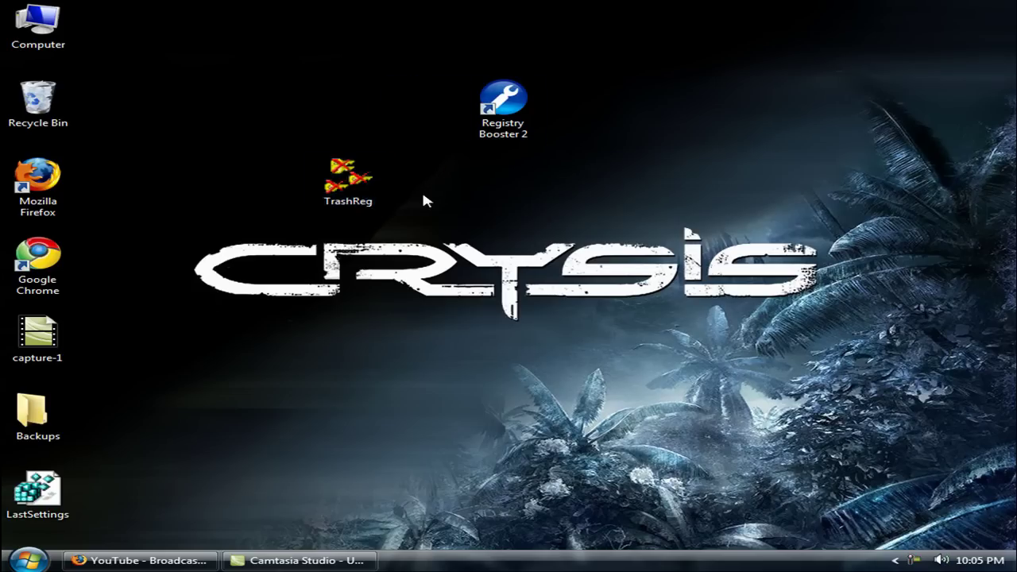
{"action": "double_click", "coordinate": [354, 188]}
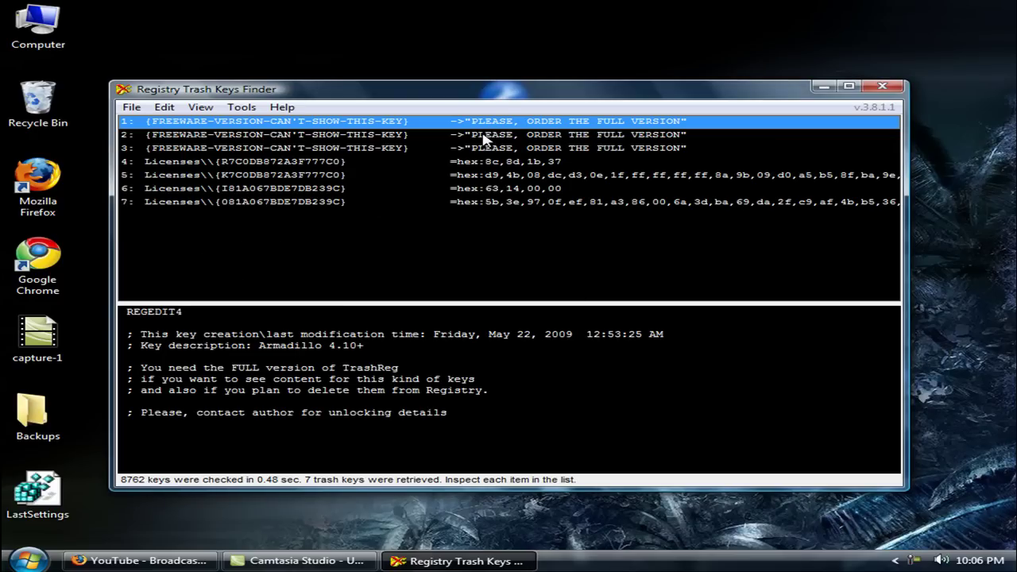
Compare the details of the freeware-restricted entries with the Licenses entries in the new scan, and close the trash keys finder
{"action": "left_click_drag", "start_coordinate": [485, 139], "coordinate": [269, 128]}
{"action": "left_click", "coordinate": [163, 205]}
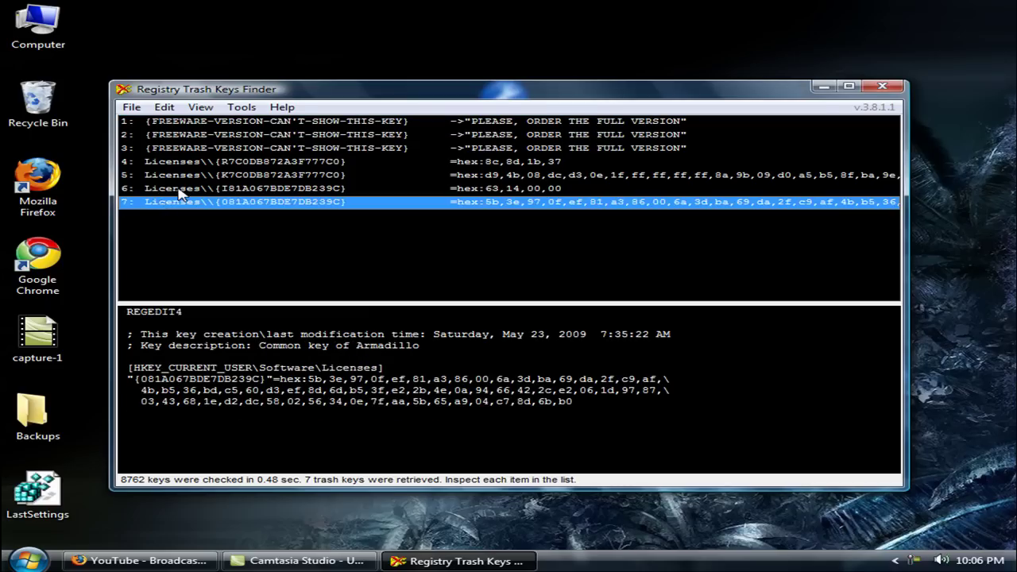
{"action": "left_click", "coordinate": [181, 192]}
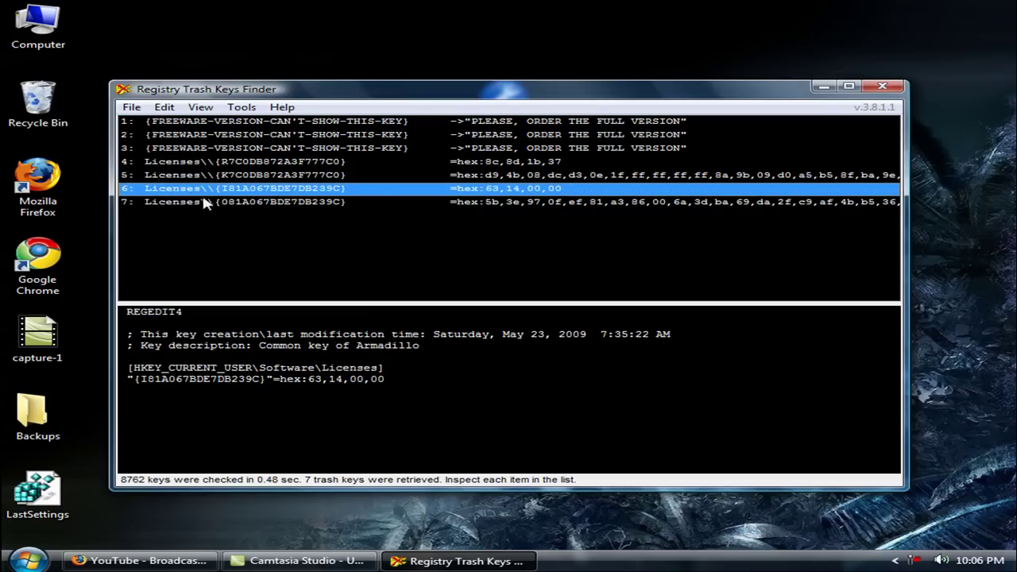
{"action": "left_click", "coordinate": [284, 204]}
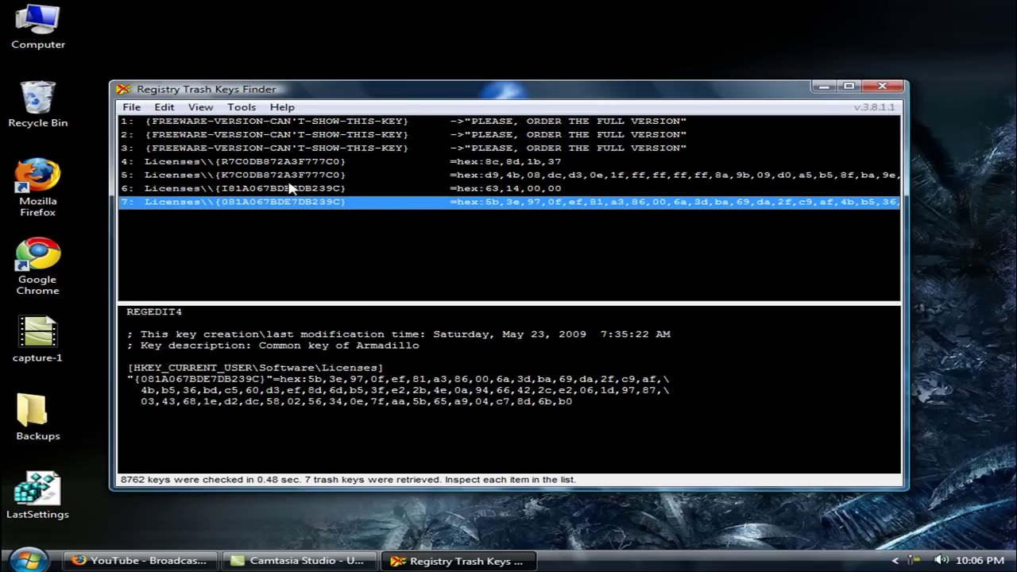
{"action": "left_click_drag", "start_coordinate": [287, 178], "coordinate": [272, 151]}
{"action": "left_click", "coordinate": [178, 124]}
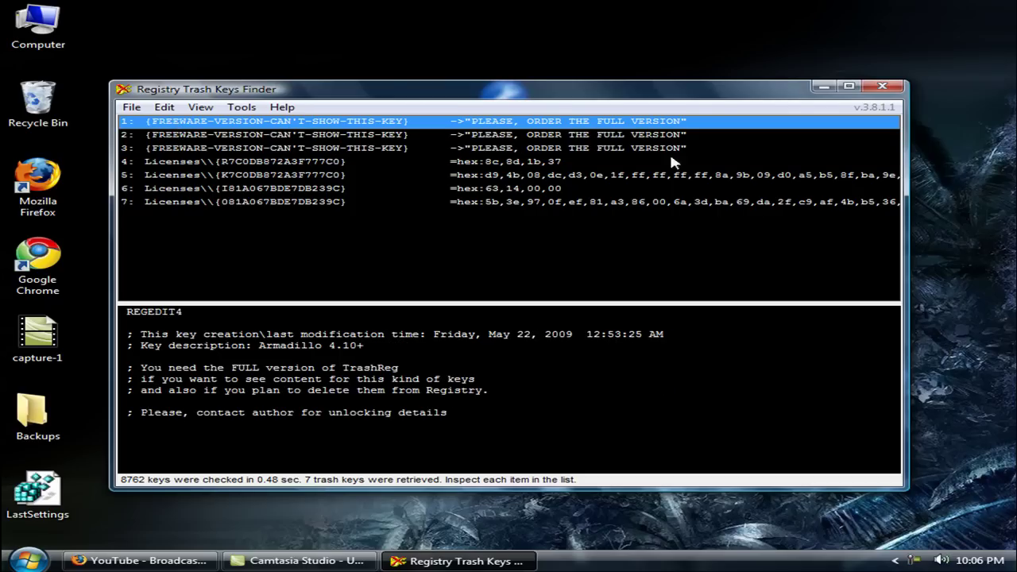
{"action": "left_click", "coordinate": [254, 136]}
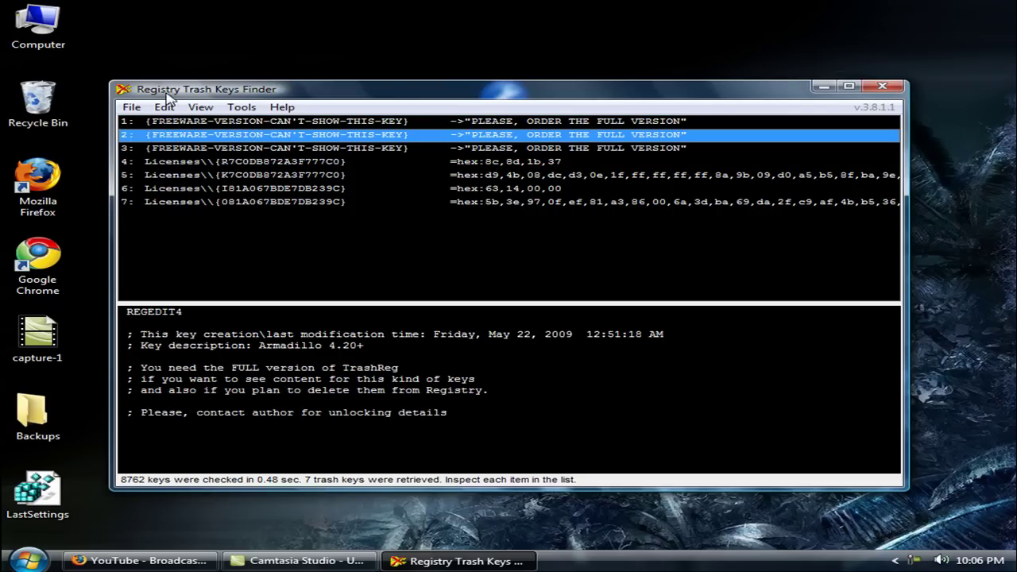
{"action": "left_click", "coordinate": [617, 163]}
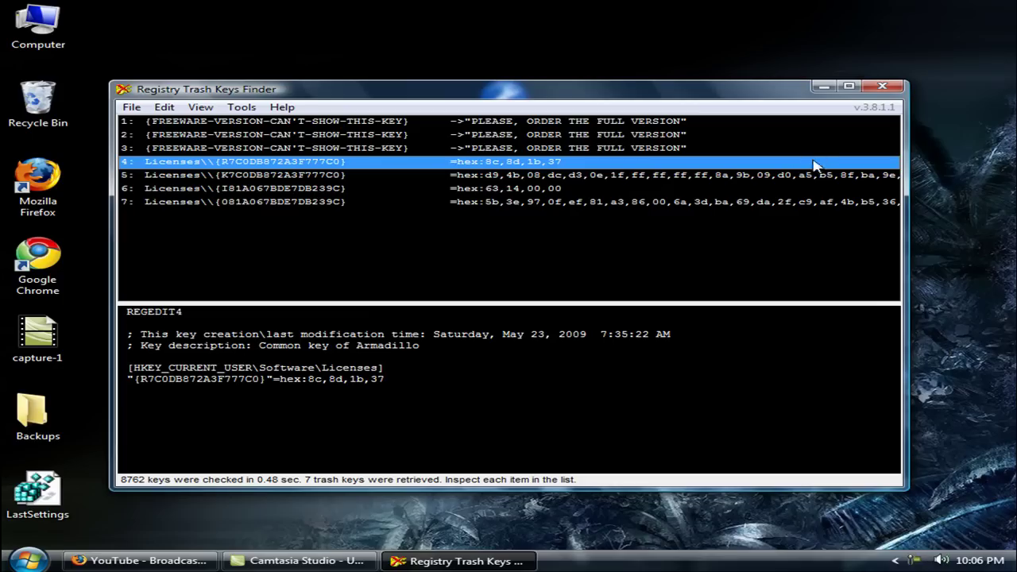
{"action": "left_click", "coordinate": [624, 177]}
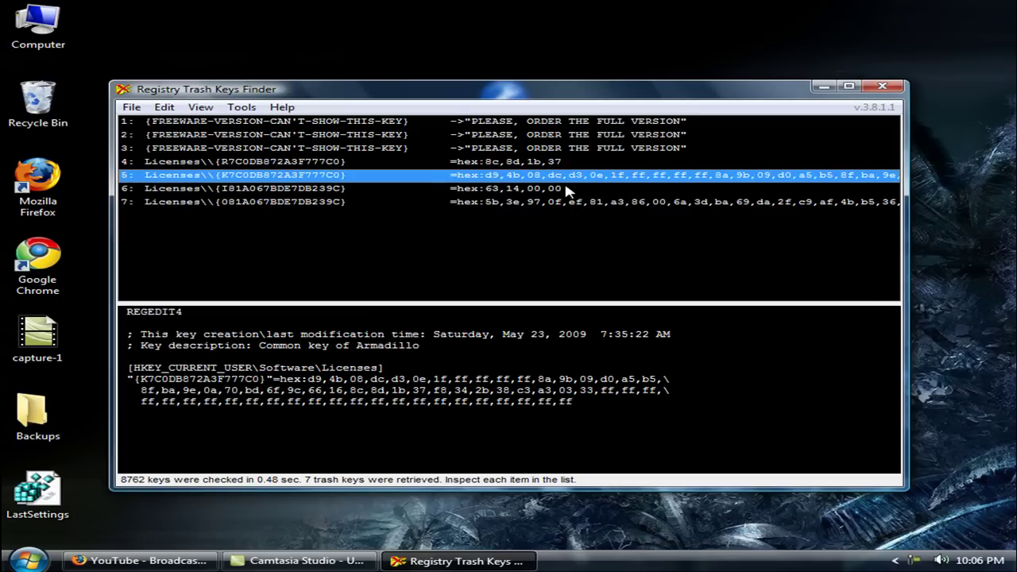
{"action": "left_click", "coordinate": [406, 204]}
{"action": "left_click", "coordinate": [891, 88]}
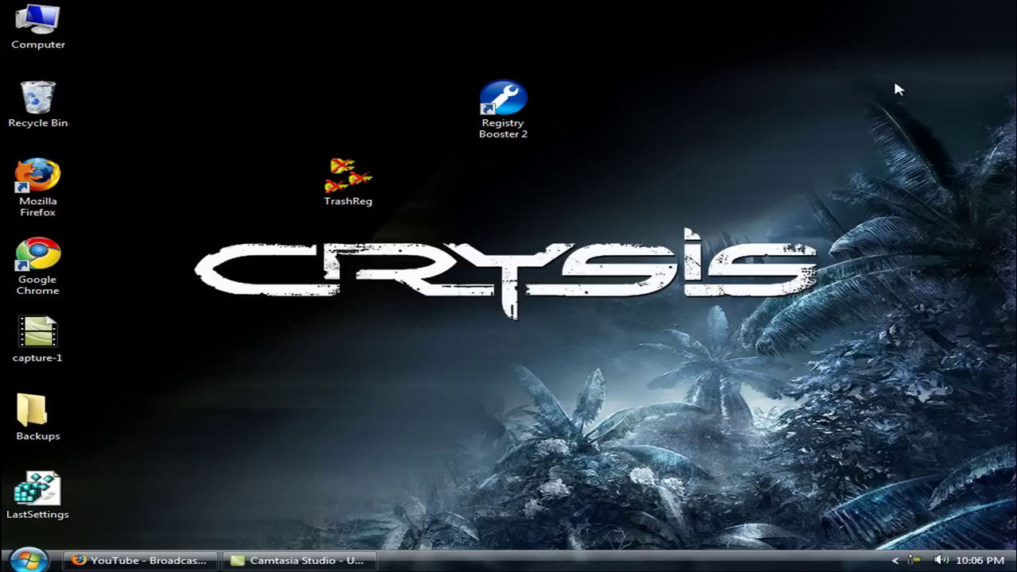
Move the Registry Booster 2 shortcut beside TrashReg and launch Uniblue RegistryBooster
{"action": "left_click_drag", "start_coordinate": [514, 118], "coordinate": [465, 189]}
{"action": "left_click", "coordinate": [577, 183]}
{"action": "double_click", "coordinate": [461, 179]}
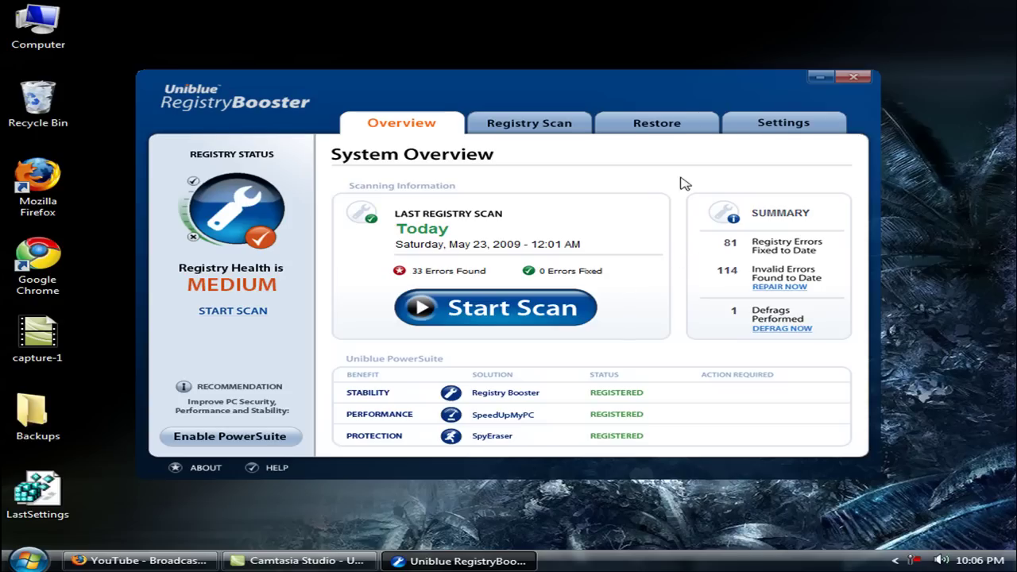
{"action": "left_click_drag", "start_coordinate": [681, 93], "coordinate": [694, 92]}
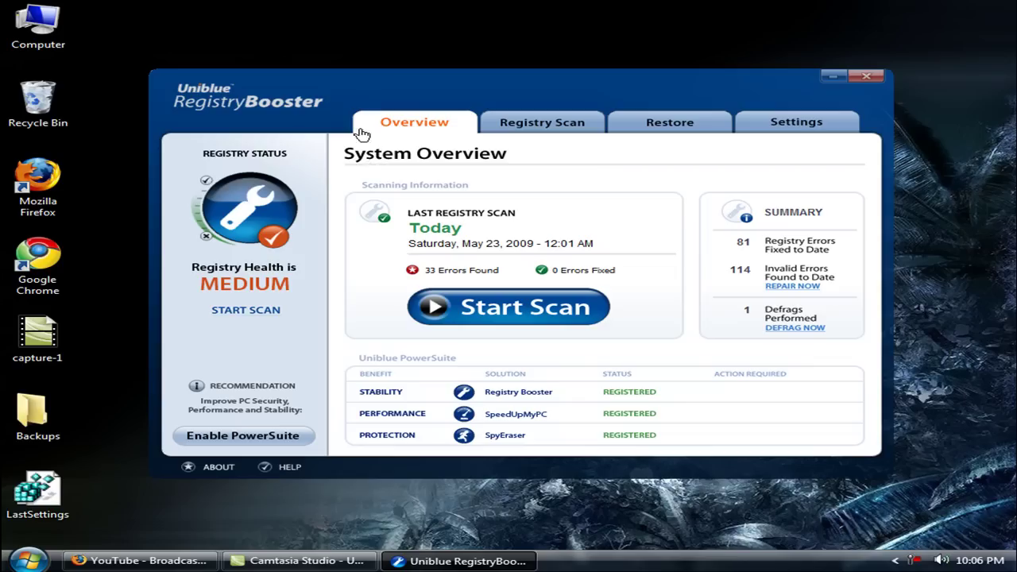
{"action": "left_click_drag", "start_coordinate": [390, 88], "coordinate": [381, 84]}
View the Registry Scan and Registry Defrag options, and return to the System Overview
{"action": "left_click", "coordinate": [512, 122]}
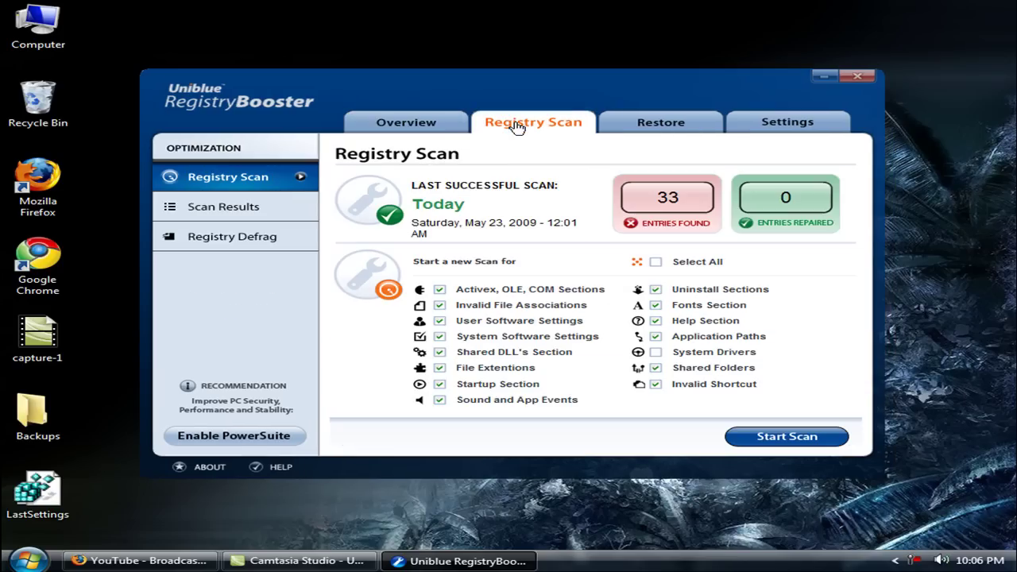
{"action": "left_click", "coordinate": [233, 243]}
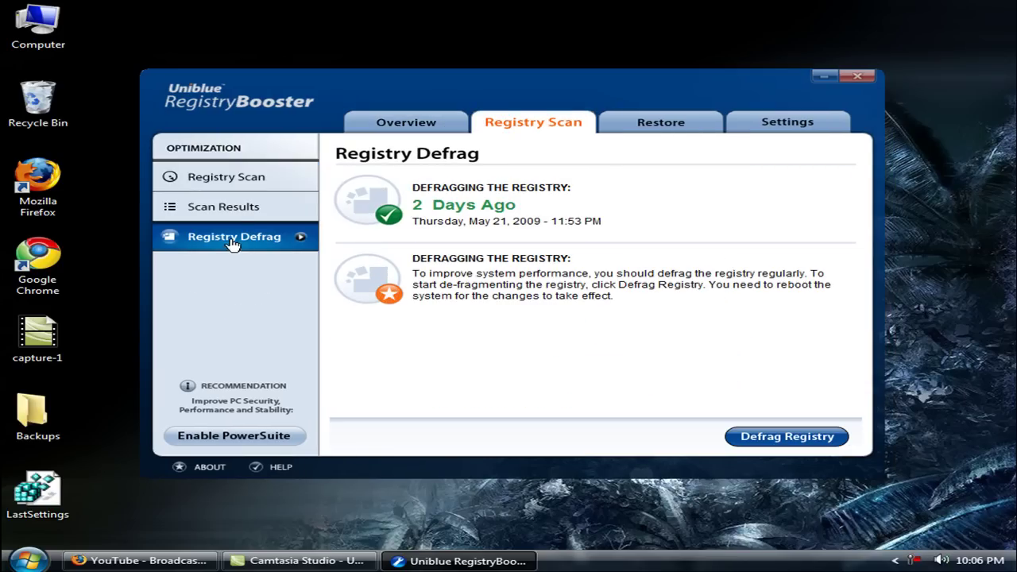
{"action": "left_click", "coordinate": [245, 182]}
{"action": "left_click", "coordinate": [409, 128]}
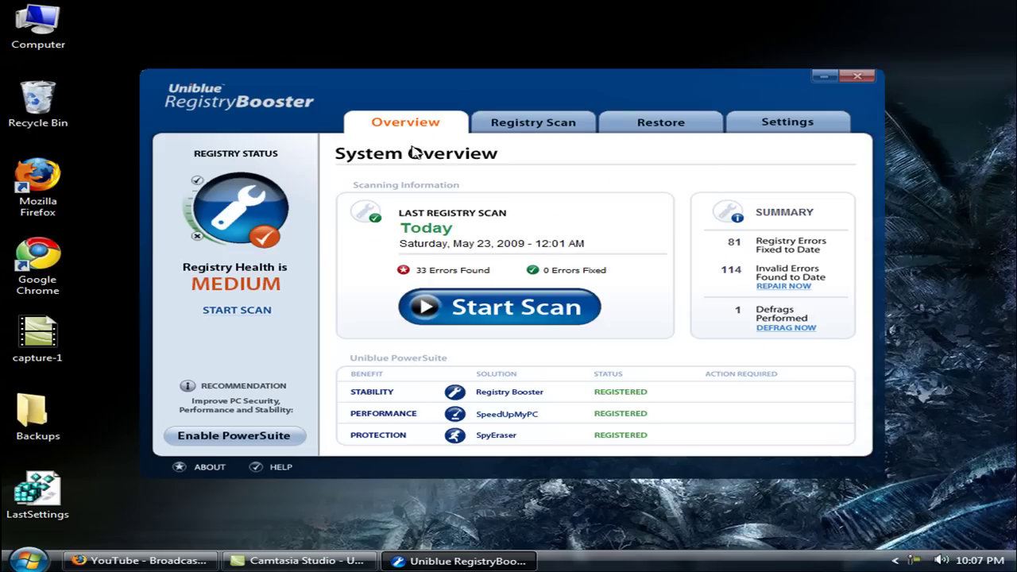
Run a registry scan, acknowledge its completion message, and deselect the first Missing TYPELIB entry in the scan results
{"action": "left_click", "coordinate": [493, 317]}
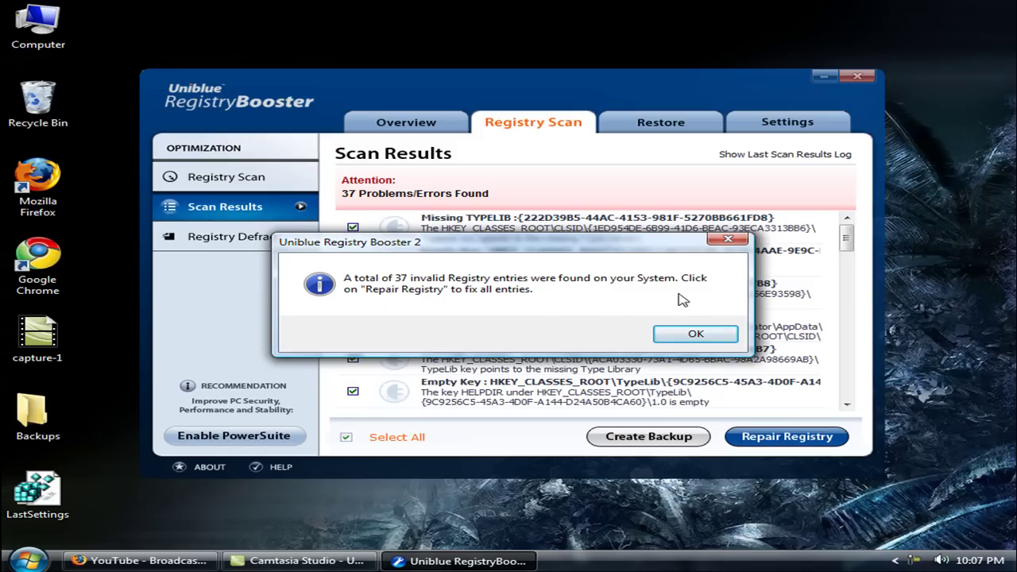
{"action": "left_click", "coordinate": [699, 332]}
{"action": "left_click", "coordinate": [490, 240]}
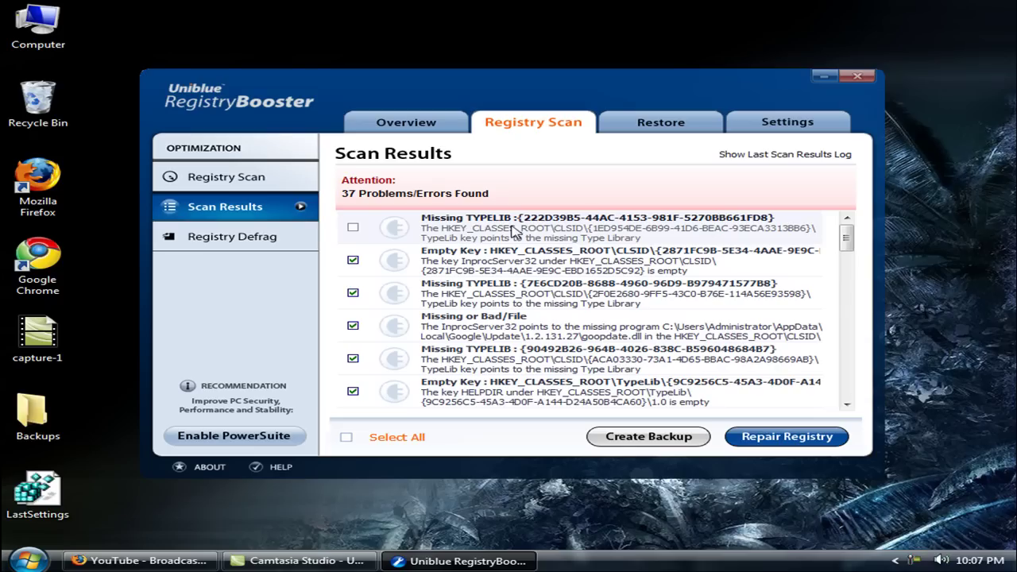
Deselect the remaining Empty Key, Missing TYPELIB and Missing or Bad/File entries at the start of the scan results, and look through the list
{"action": "left_click", "coordinate": [468, 264]}
{"action": "left_click", "coordinate": [481, 302]}
{"action": "left_click", "coordinate": [498, 330]}
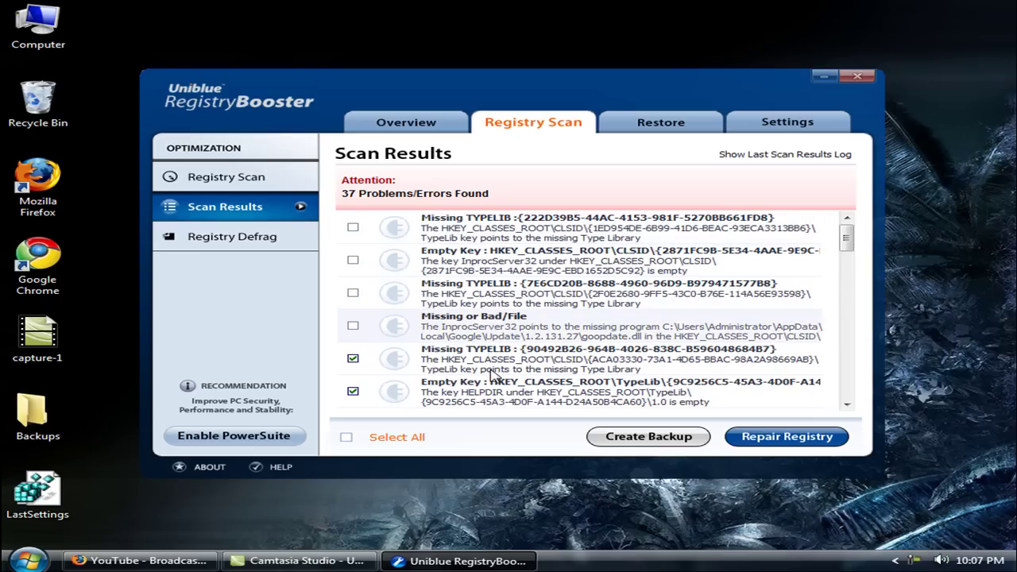
{"action": "scroll", "coordinate": [500, 354], "scroll_direction": "down", "scroll_amount": 5}
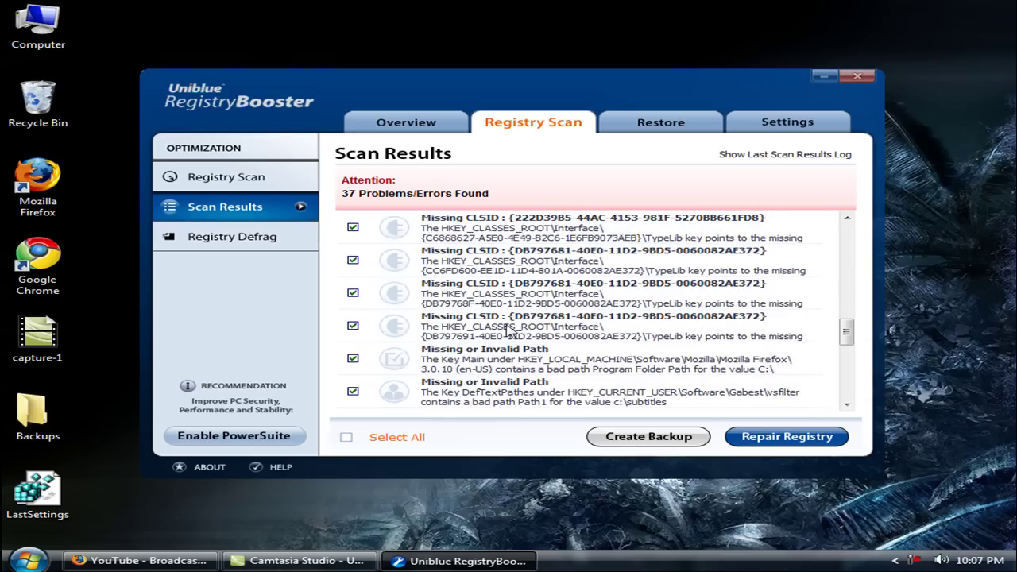
{"action": "scroll", "coordinate": [512, 338], "scroll_direction": "down", "scroll_amount": 3}
{"action": "scroll", "coordinate": [524, 355], "scroll_direction": "up", "scroll_amount": 8}
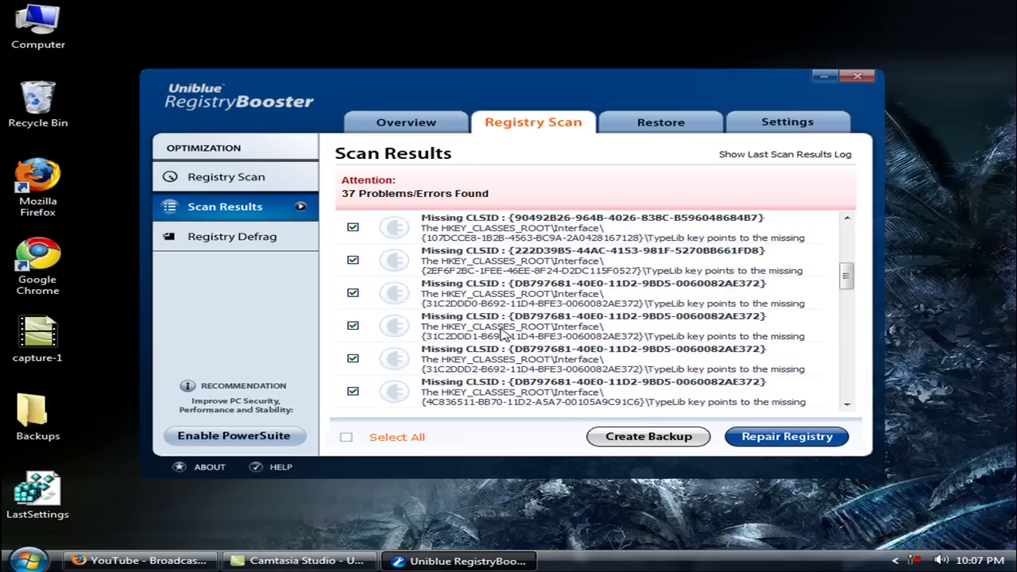
{"action": "scroll", "coordinate": [501, 334], "scroll_direction": "up", "scroll_amount": 5}
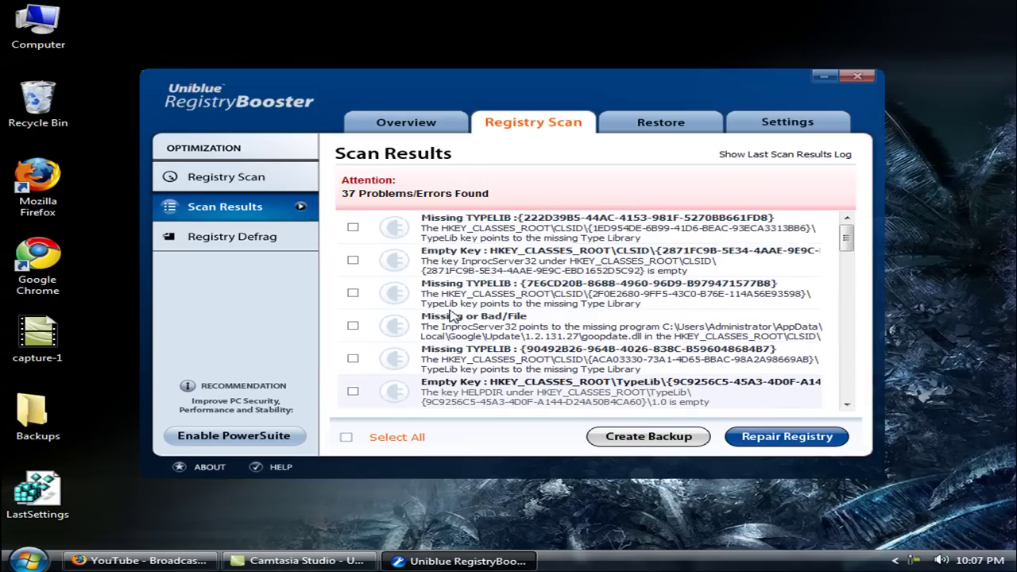
Select all the found registry problems, repair the registry, and acknowledge the completion message
{"action": "left_click", "coordinate": [357, 439]}
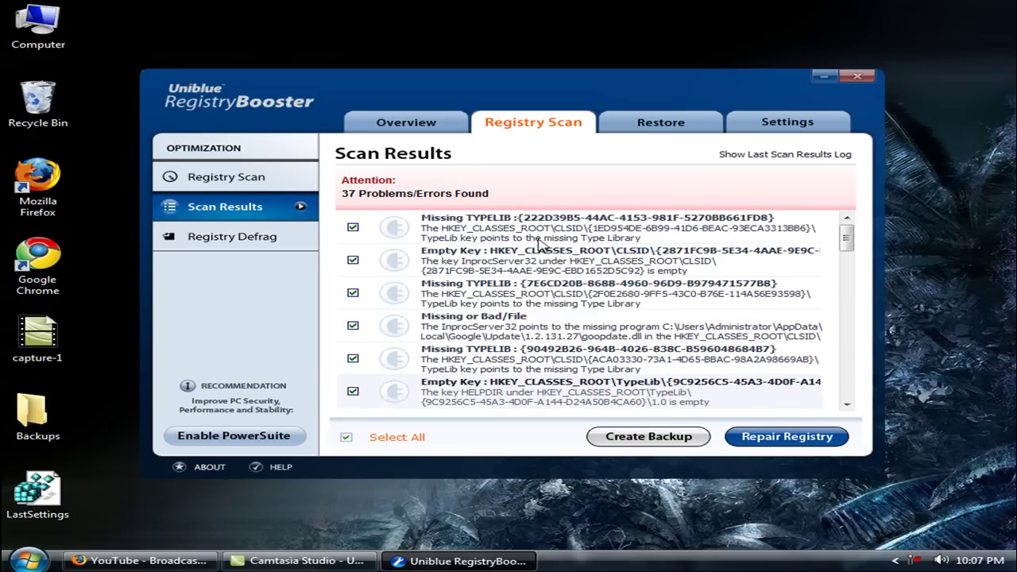
{"action": "mouse_move", "coordinate": [847, 239]}
{"action": "left_mouse_down"}
{"action": "mouse_move", "coordinate": [856, 402]}
{"action": "mouse_move", "coordinate": [846, 237]}
{"action": "left_mouse_up"}
{"action": "left_click", "coordinate": [515, 255]}
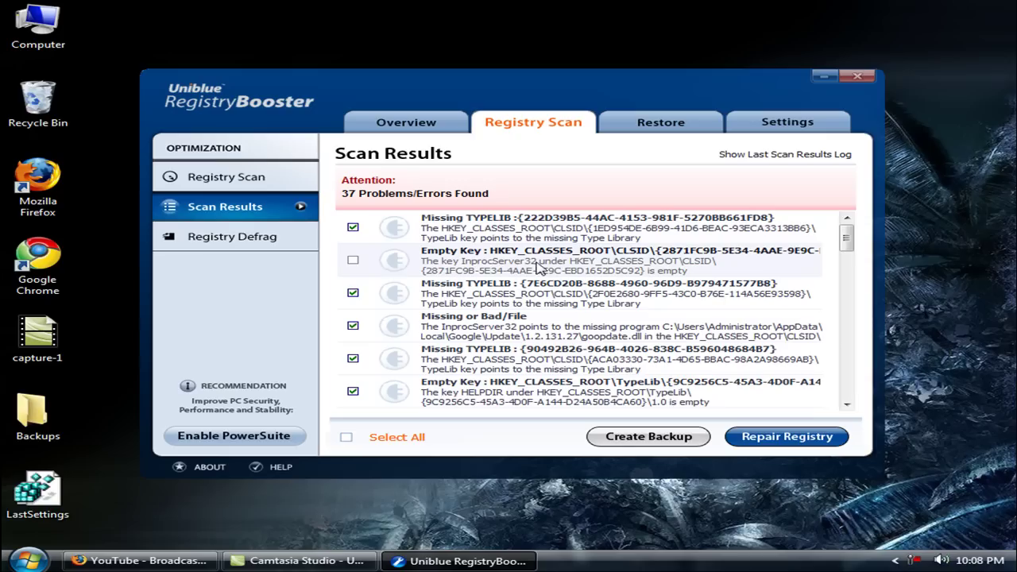
{"action": "left_click", "coordinate": [352, 260]}
{"action": "left_click", "coordinate": [559, 235]}
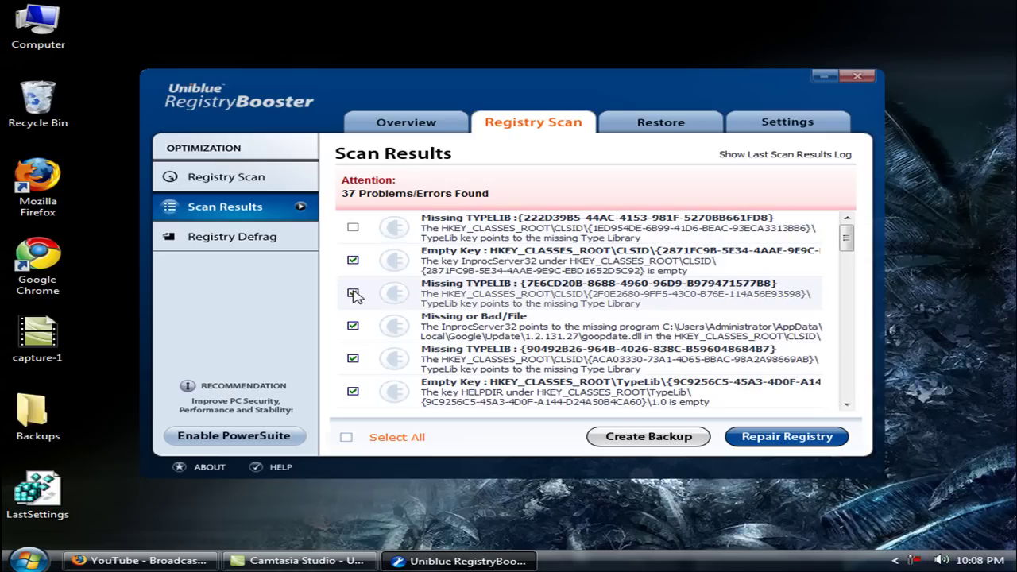
{"action": "left_click", "coordinate": [353, 228]}
{"action": "left_click", "coordinate": [771, 438]}
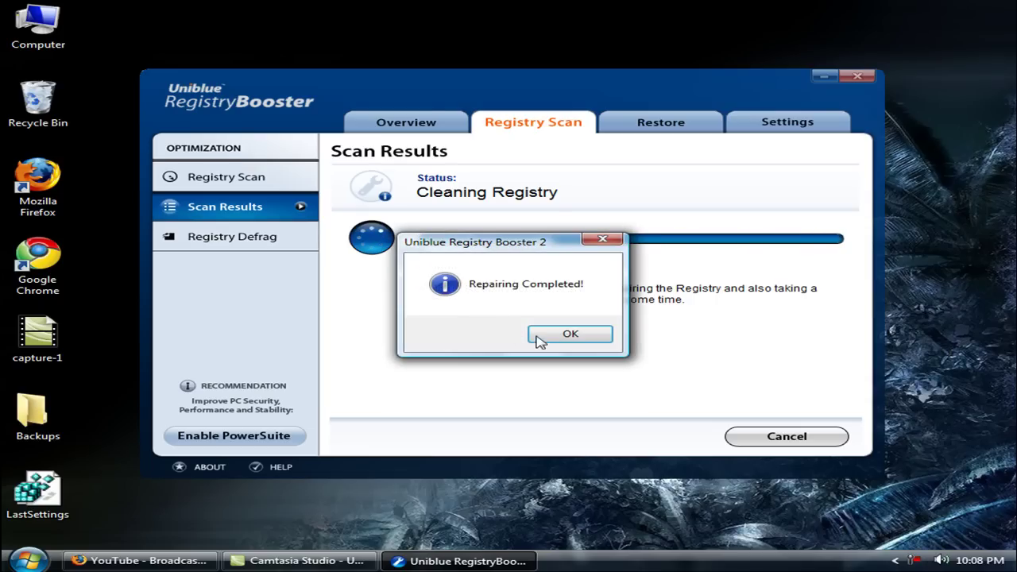
{"action": "left_click", "coordinate": [563, 338]}
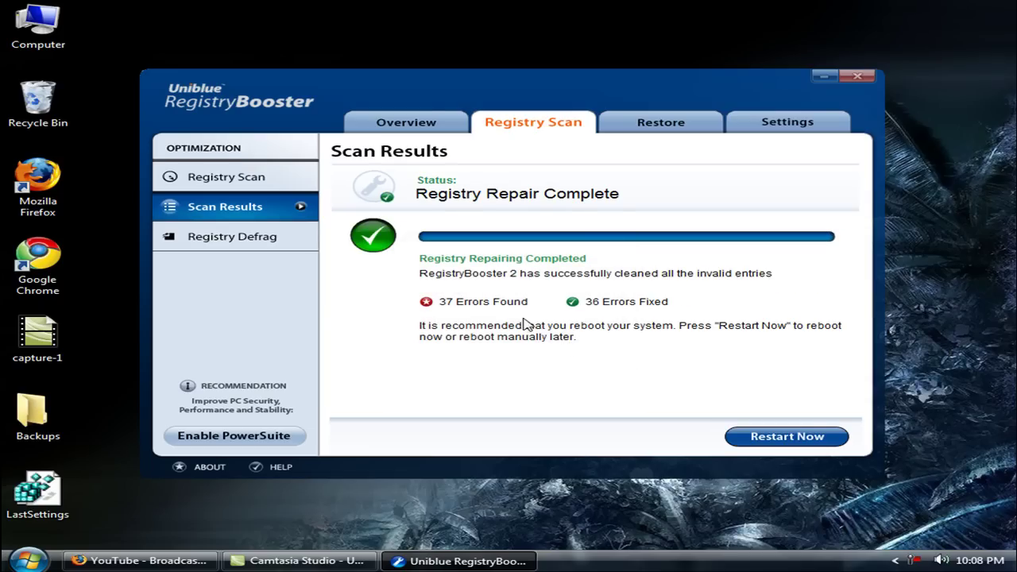
Review the last scan's summary on the Registry Scan page and compare it with the System Overview
{"action": "left_click", "coordinate": [205, 181]}
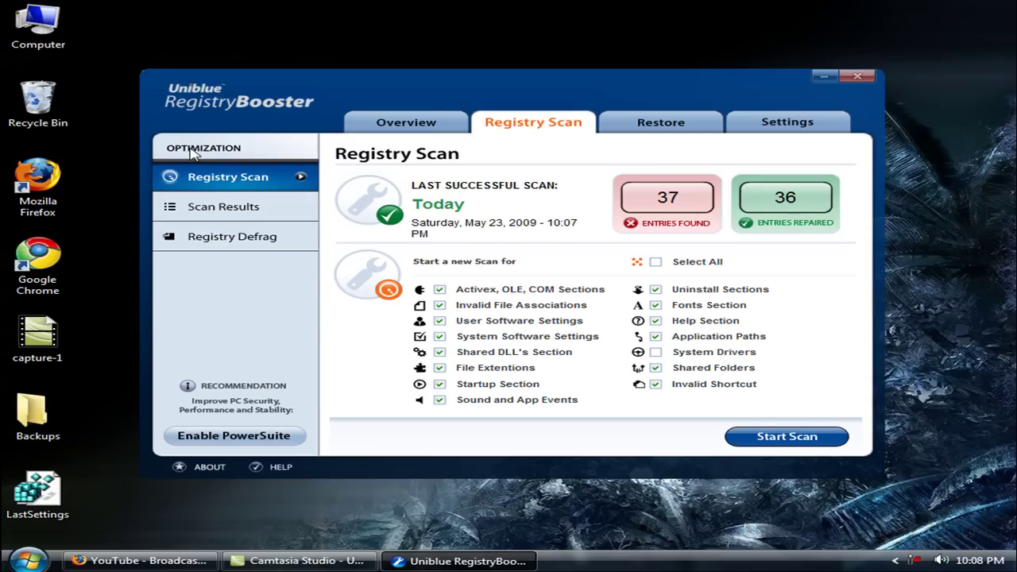
{"action": "left_click", "coordinate": [409, 124]}
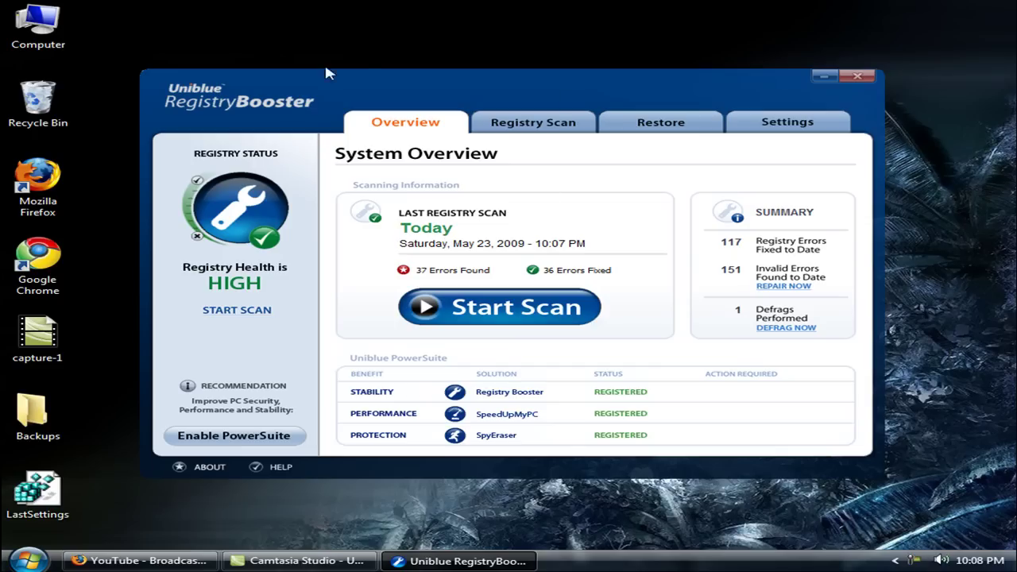
{"action": "mouse_move", "coordinate": [305, 99]}
{"action": "left_mouse_down"}
{"action": "mouse_move", "coordinate": [338, 104]}
{"action": "mouse_move", "coordinate": [317, 101]}
{"action": "left_mouse_up"}
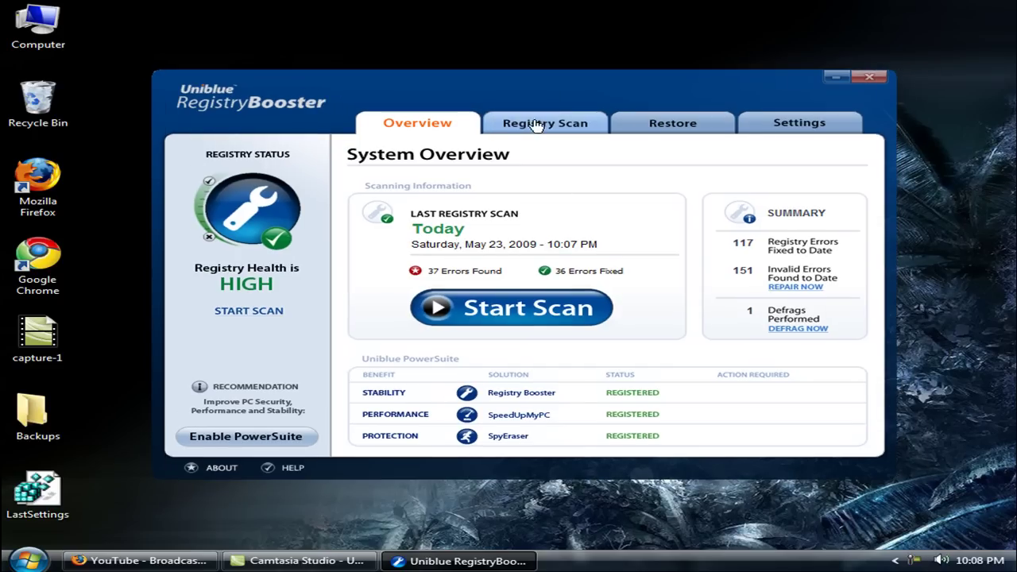
{"action": "left_click", "coordinate": [531, 127]}
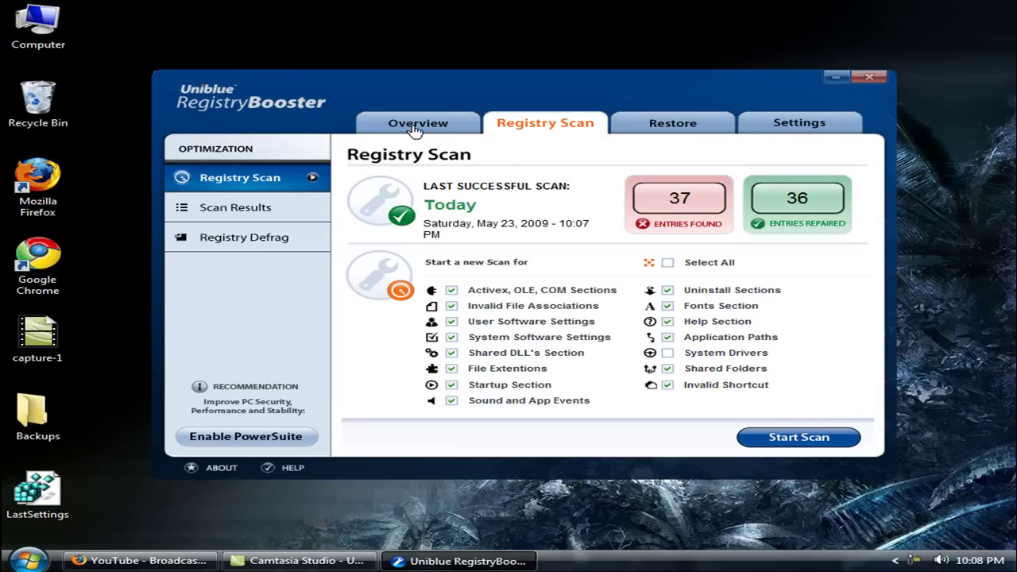
{"action": "left_click", "coordinate": [409, 127]}
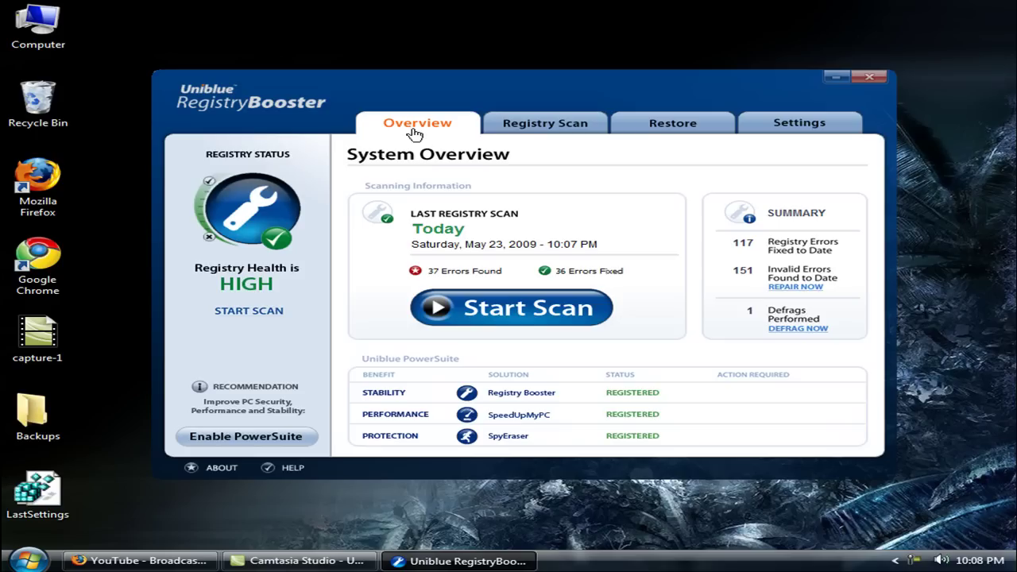
View the Registry Defrag page under Registry Scan, and return to the System Overview
{"action": "left_click", "coordinate": [545, 127]}
{"action": "left_click", "coordinate": [259, 242]}
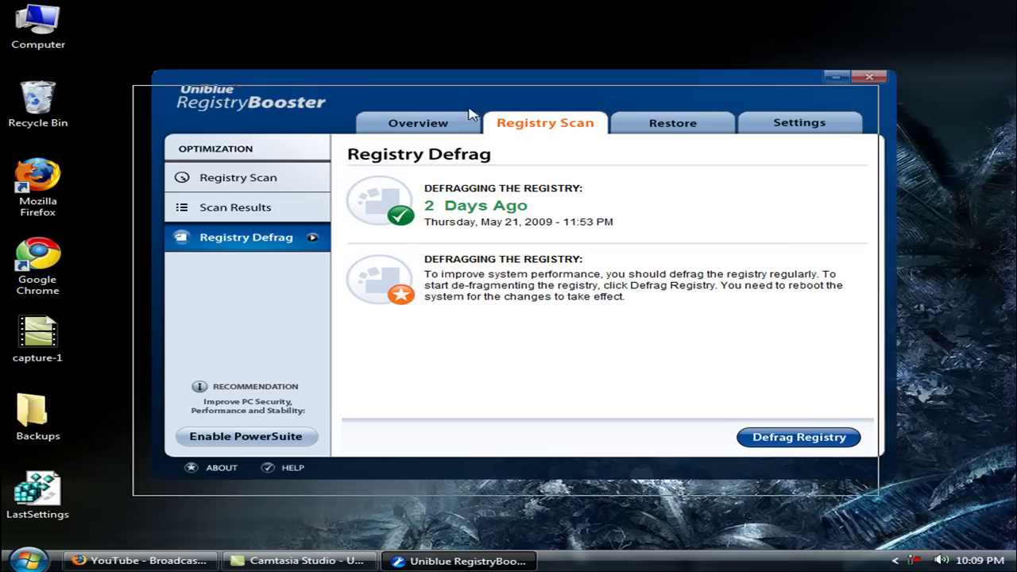
{"action": "left_click_drag", "start_coordinate": [477, 111], "coordinate": [459, 112]}
{"action": "left_click", "coordinate": [390, 123]}
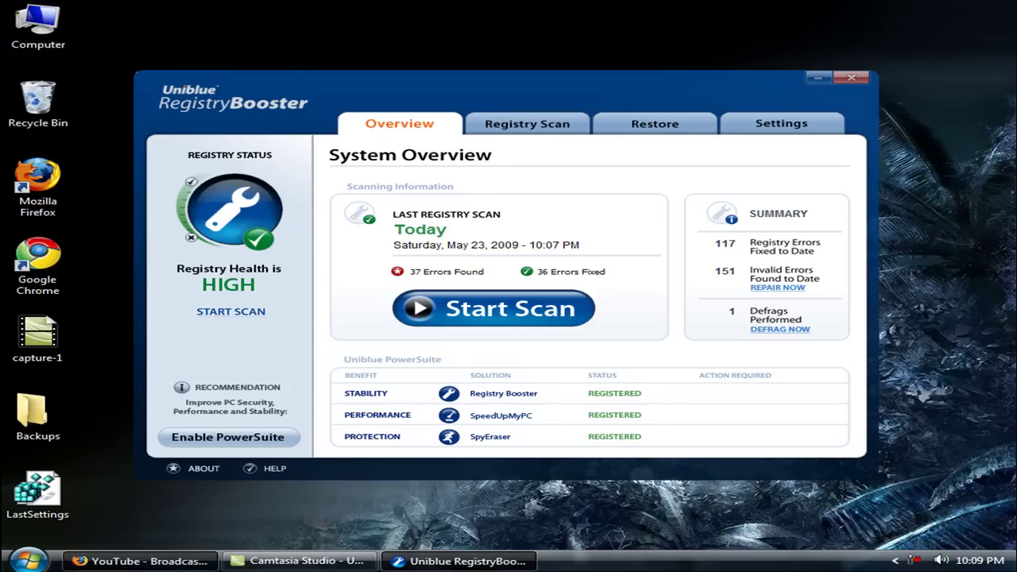
Switch to the YouTube page in Firefox, and minimize it to return to RegistryBooster
{"action": "left_click", "coordinate": [181, 562]}
{"action": "left_click_drag", "start_coordinate": [407, 334], "coordinate": [683, 352]}
{"action": "left_click", "coordinate": [420, 342]}
{"action": "left_click", "coordinate": [935, 6]}
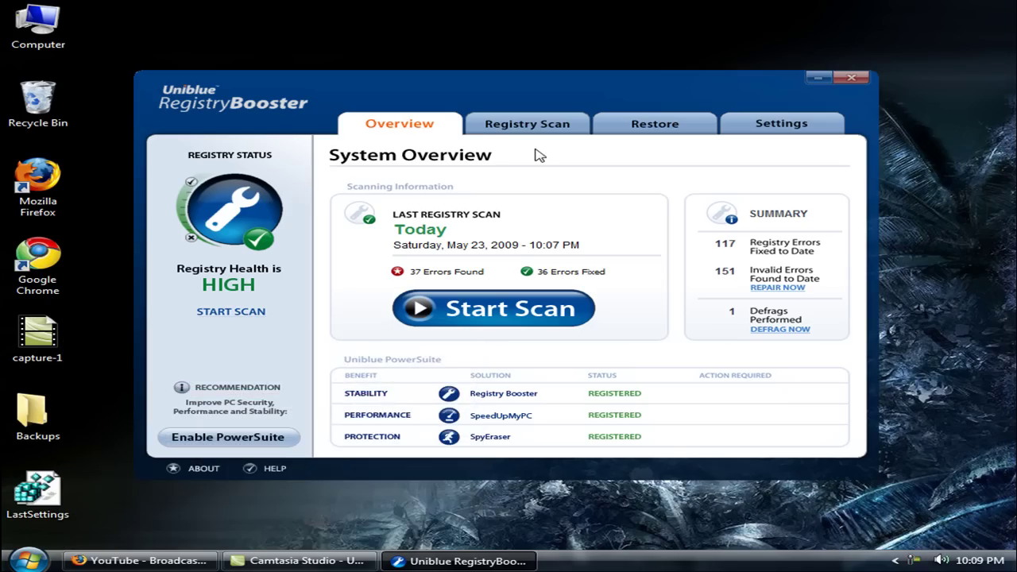